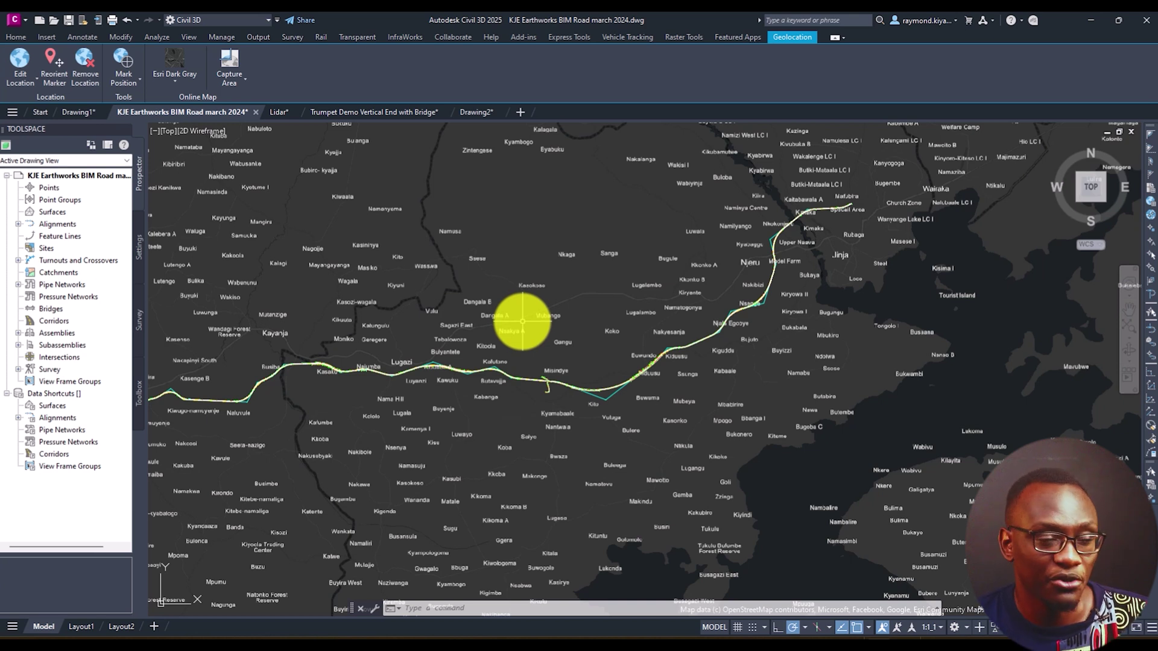
# - Launch Dynamo from the Manage ribbon of the KJE Earthworks BIM Road drawing
pyautogui.click(235, 36)
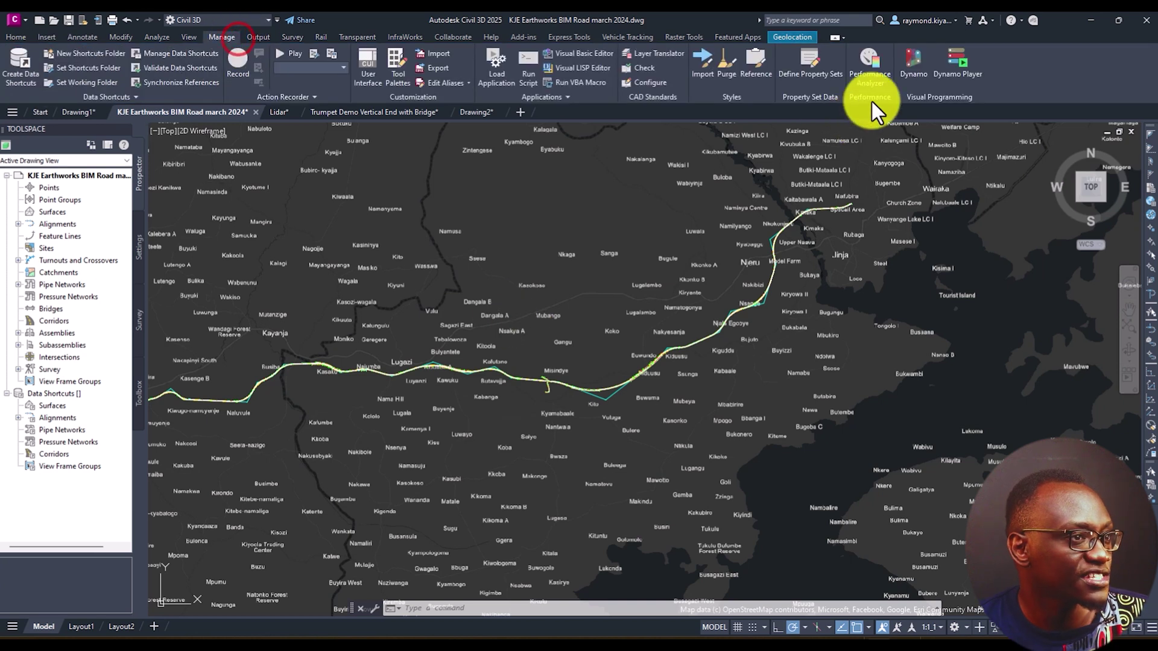
pyautogui.click(912, 61)
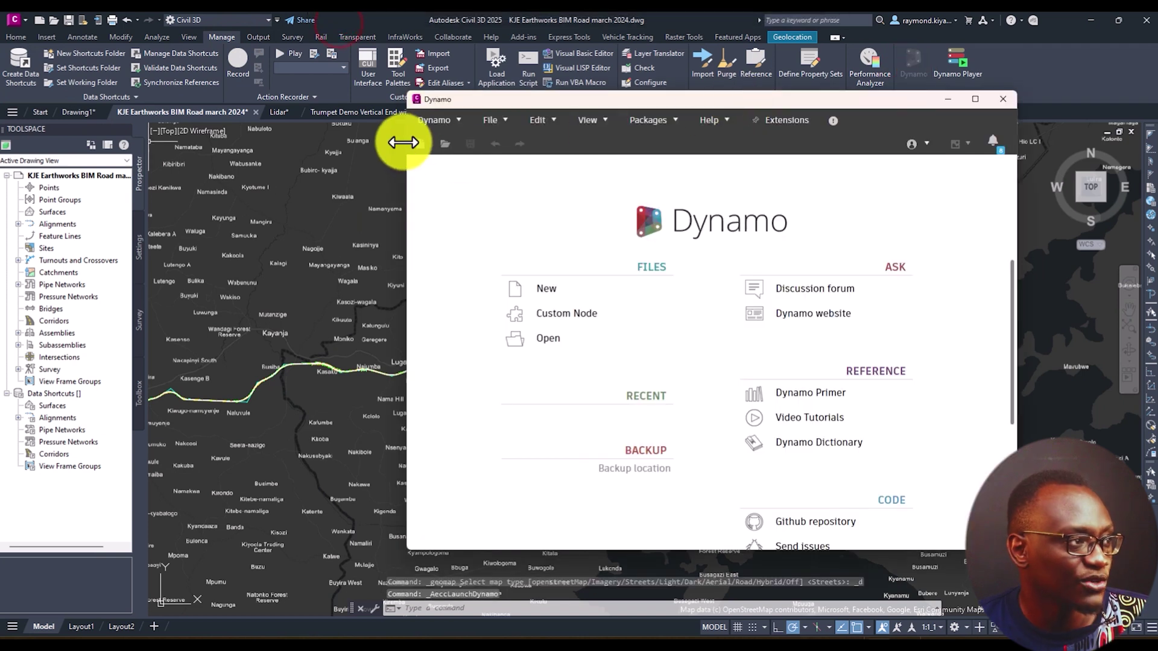
# - View the About Dynamo box showing Dynamo Core 3.0.3 and its licence text, then close it
pyautogui.click(430, 122)
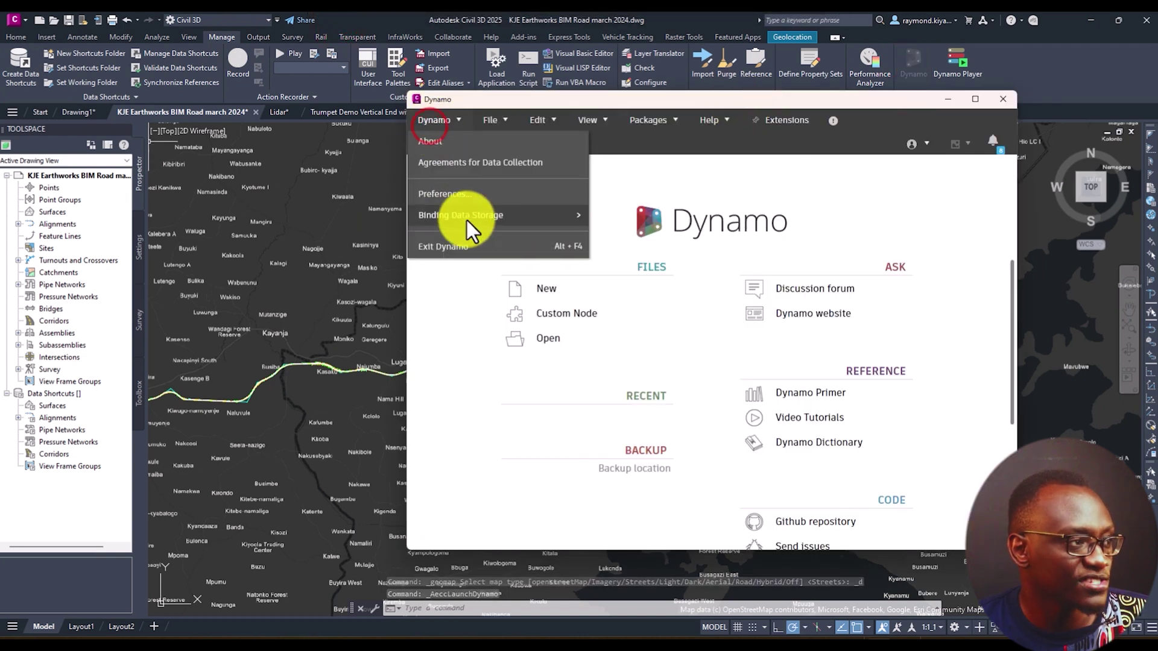
pyautogui.click(463, 145)
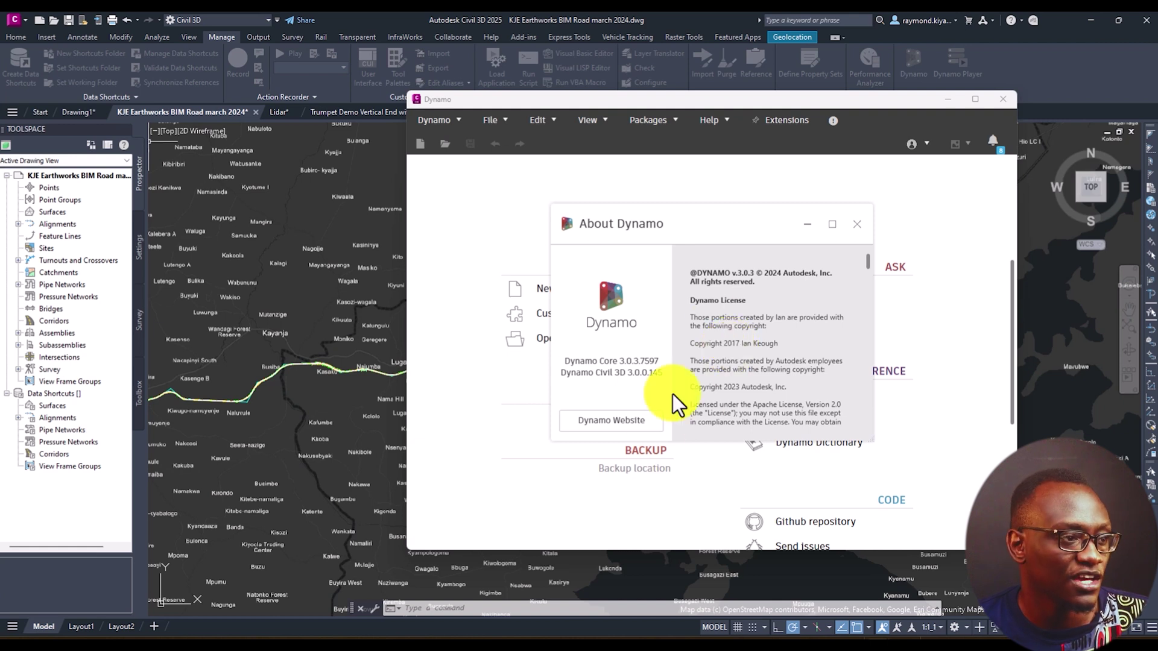
pyautogui.scroll(-4, 727, 351)
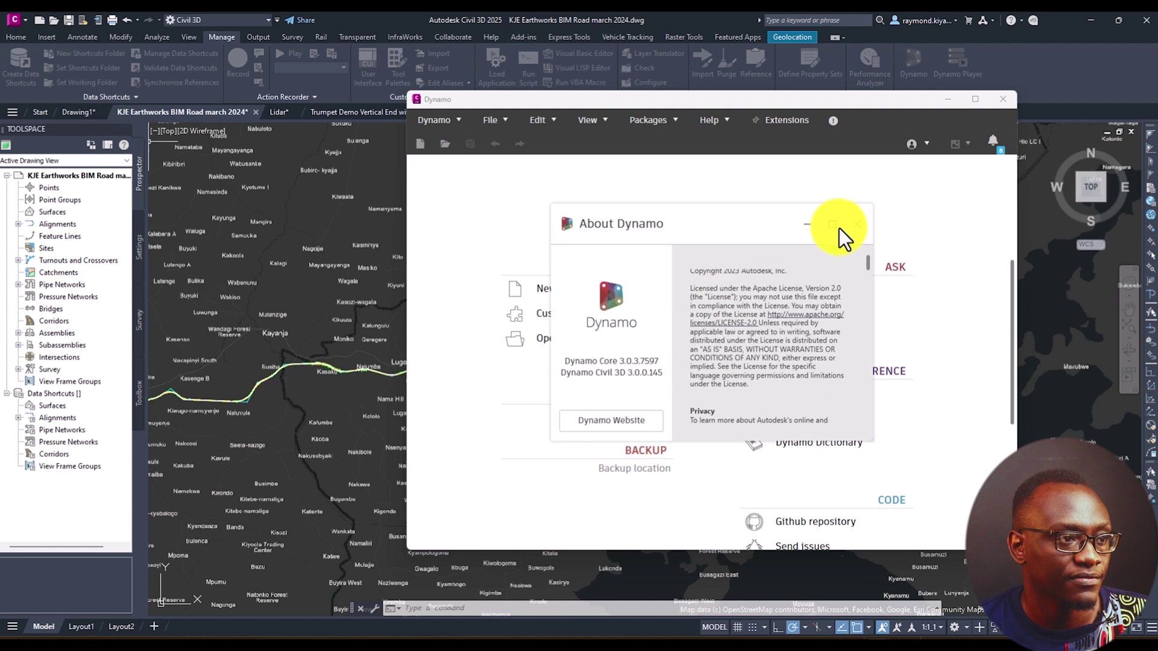
pyautogui.click(854, 224)
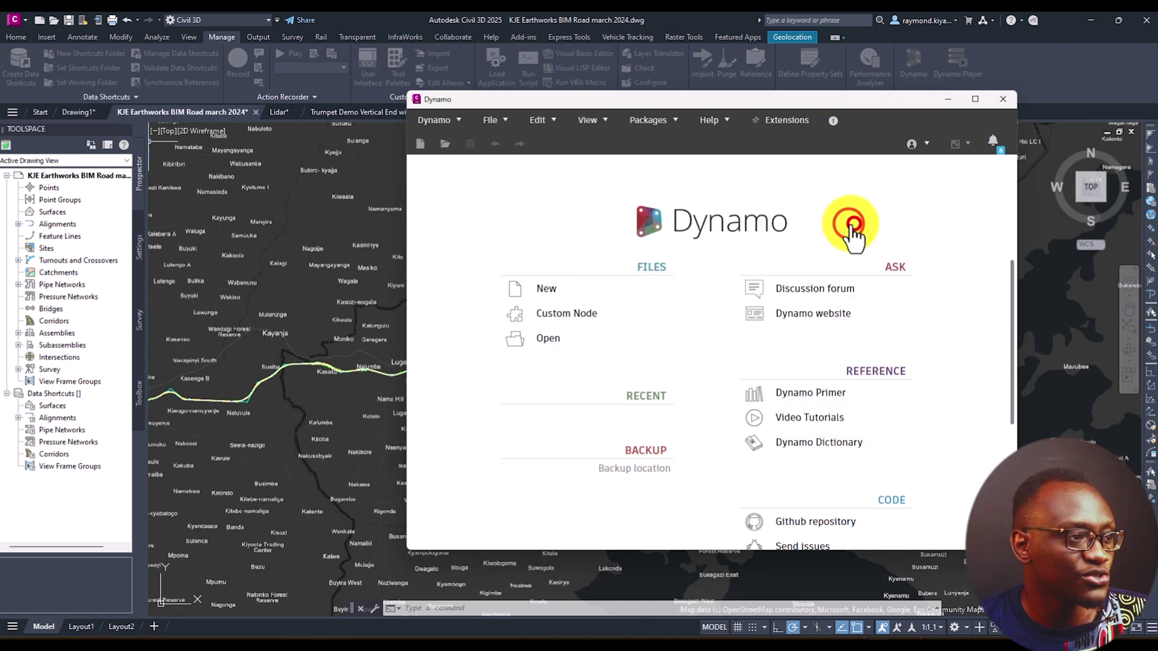
pyautogui.click(444, 124)
# - Open the Package Manager from the Packages menu
pyautogui.click(487, 123)
pyautogui.click(488, 123)
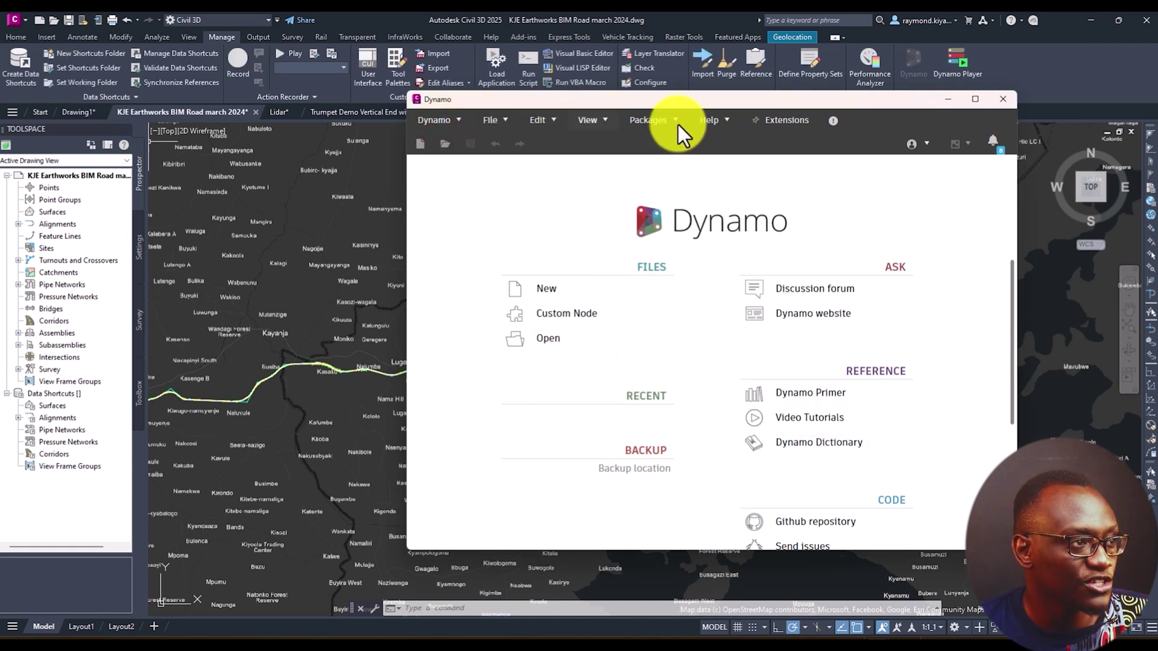
pyautogui.click(654, 120)
pyautogui.click(667, 184)
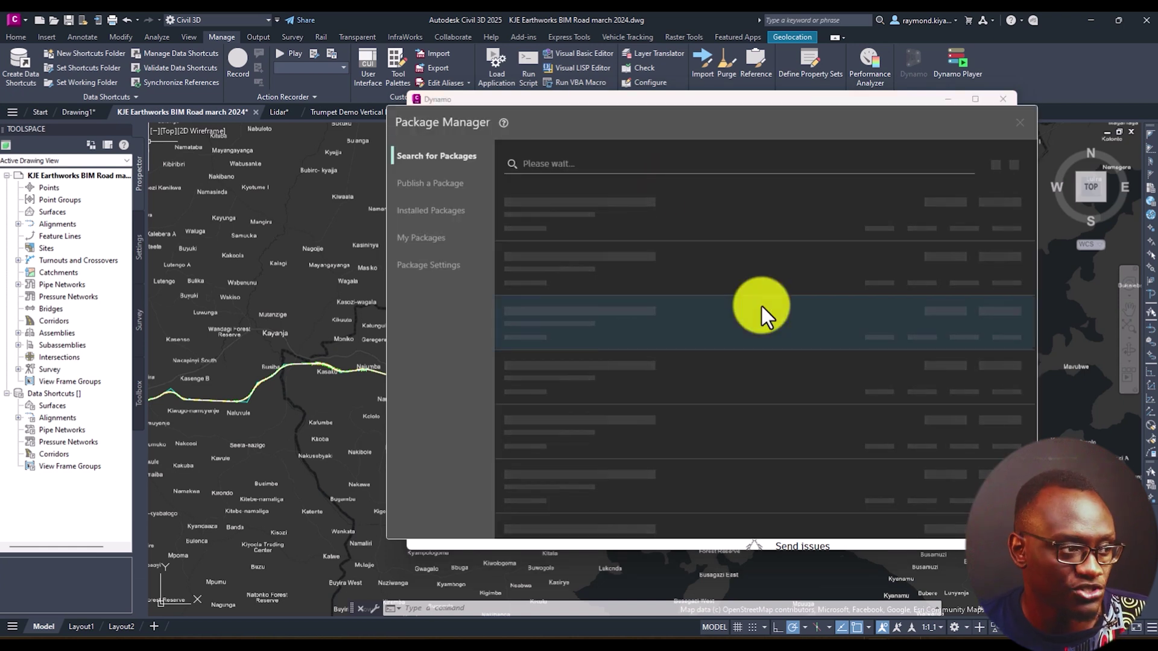
pyautogui.click(579, 161)
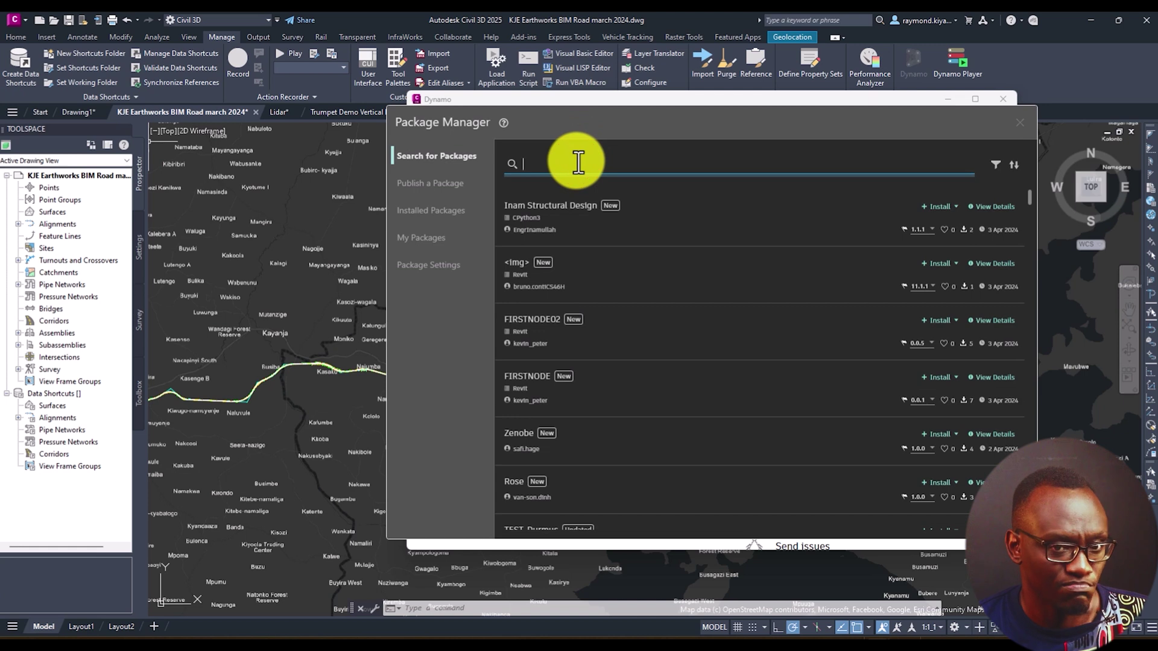
# - Review the Installed Packages, My Packages and Package Settings pages with the download and library paths
pyautogui.click(445, 211)
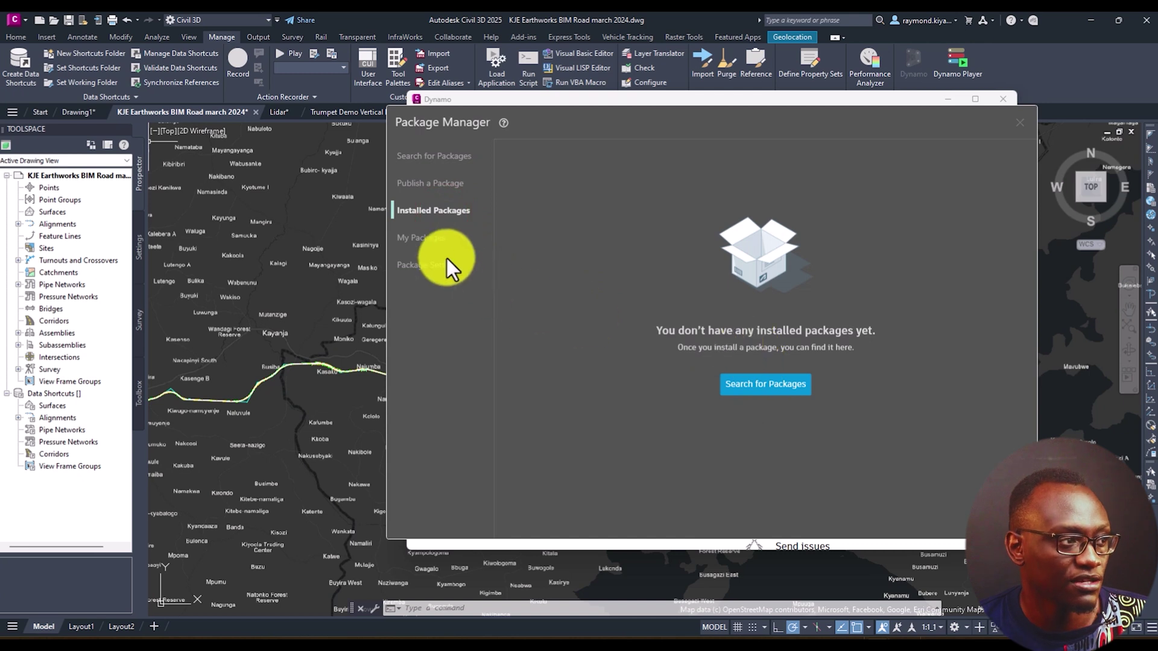
pyautogui.click(435, 242)
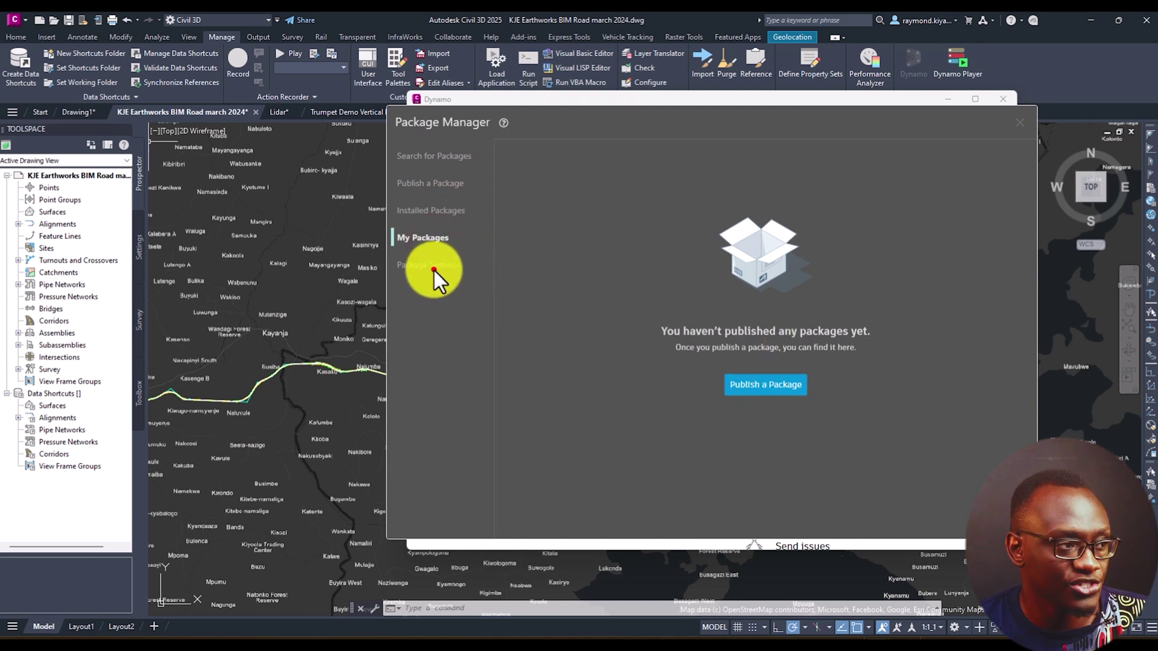
pyautogui.click(433, 268)
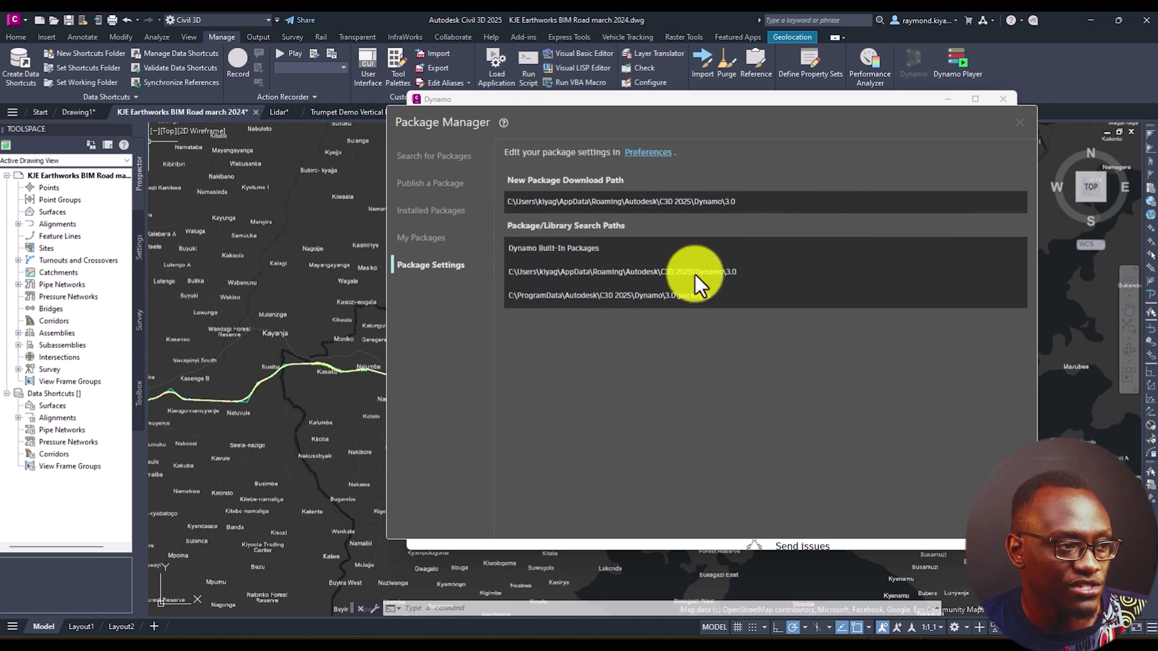
# - Search packages for 'civil3dtool' and browse Civil3DToolkit's versions 1.32 down to 1.29
pyautogui.click(454, 158)
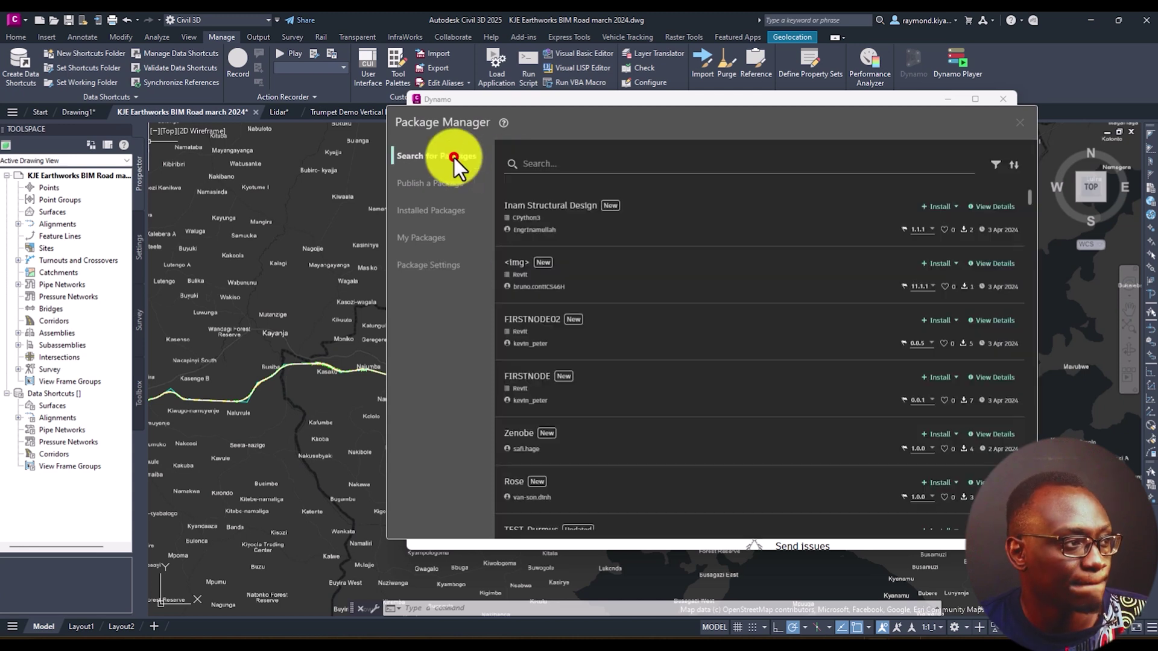
pyautogui.click(571, 155)
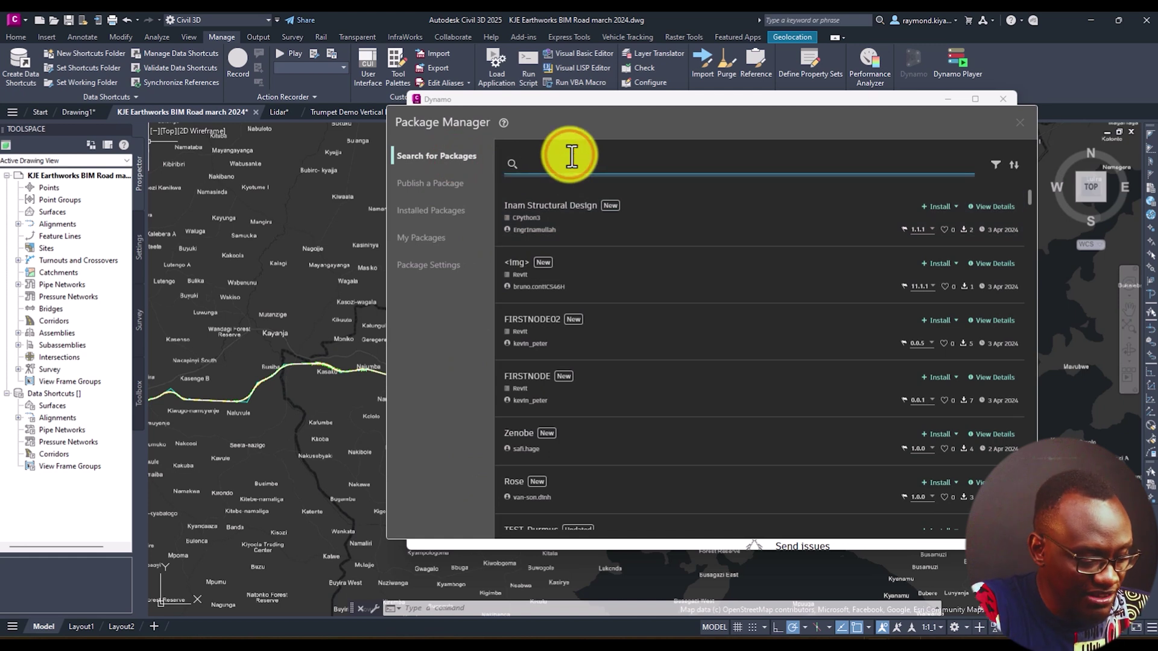
pyautogui.write('civil3dtool')
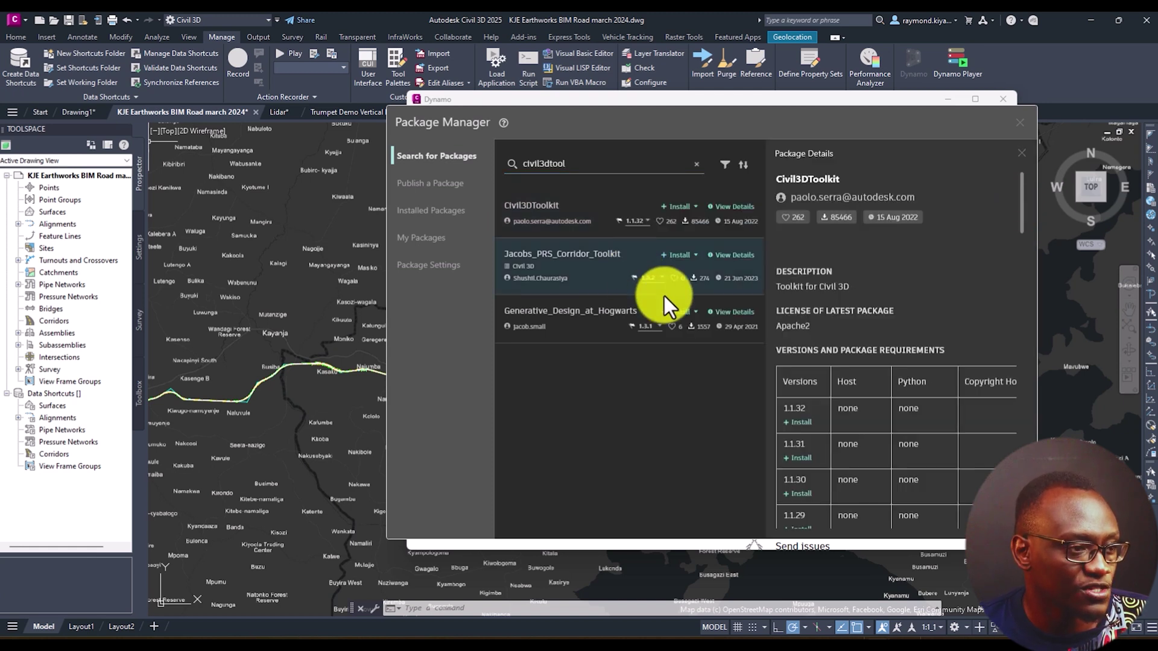
pyautogui.scroll(-1, 838, 434)
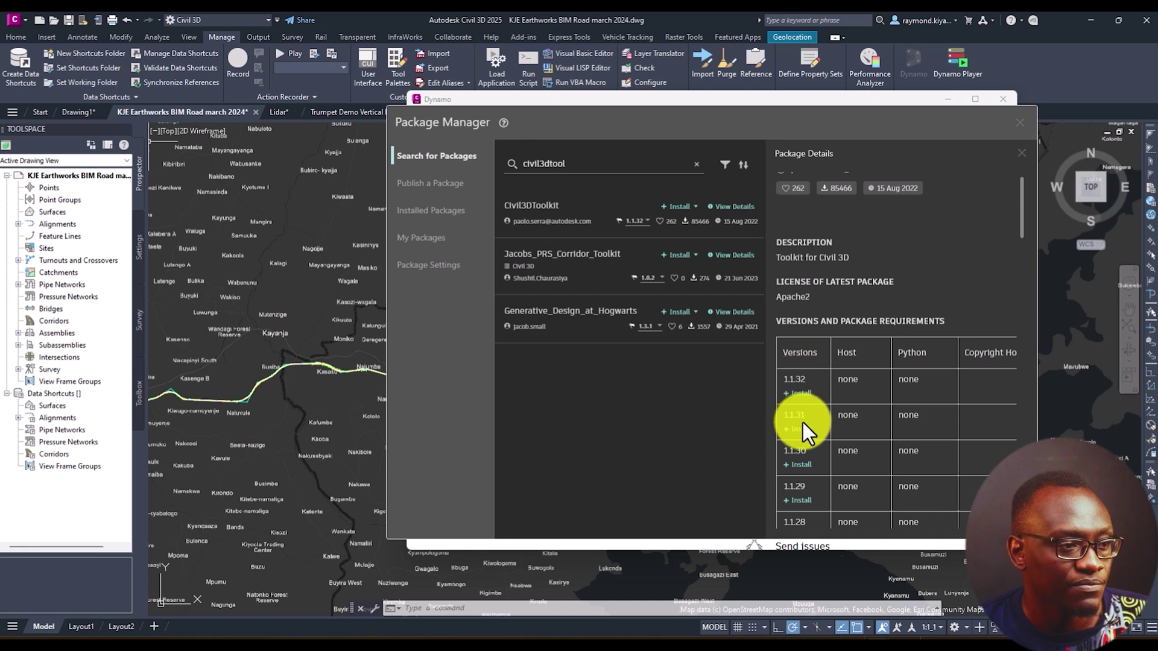
pyautogui.scroll(-5, 803, 422)
pyautogui.scroll(-12, 805, 434)
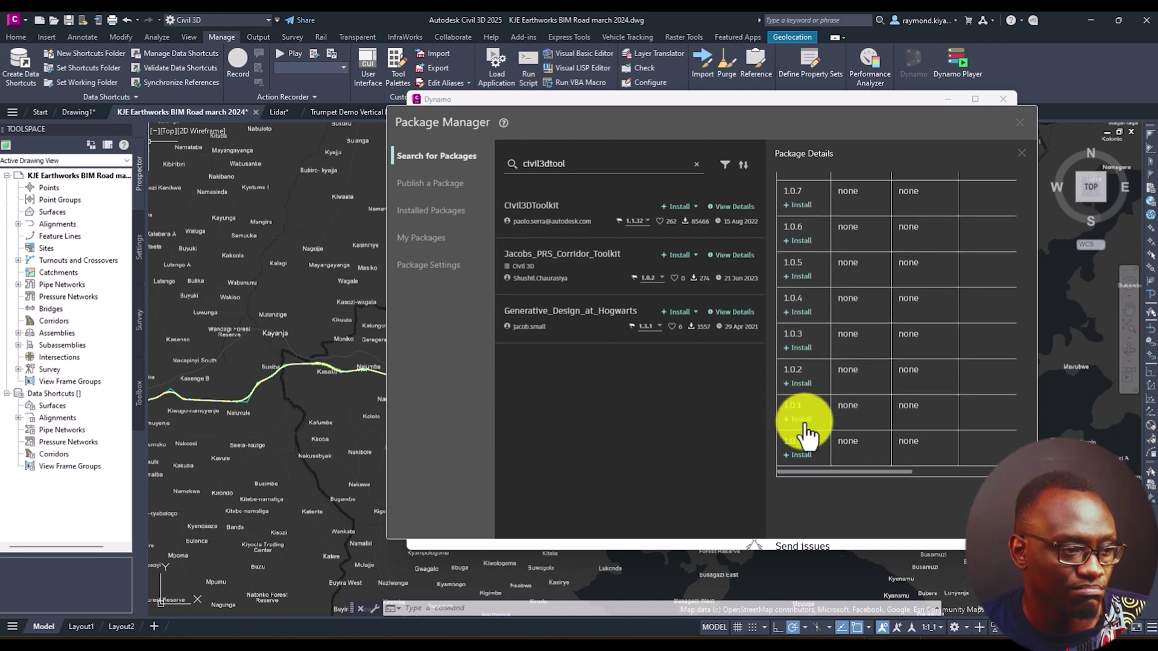
pyautogui.scroll(20, 795, 292)
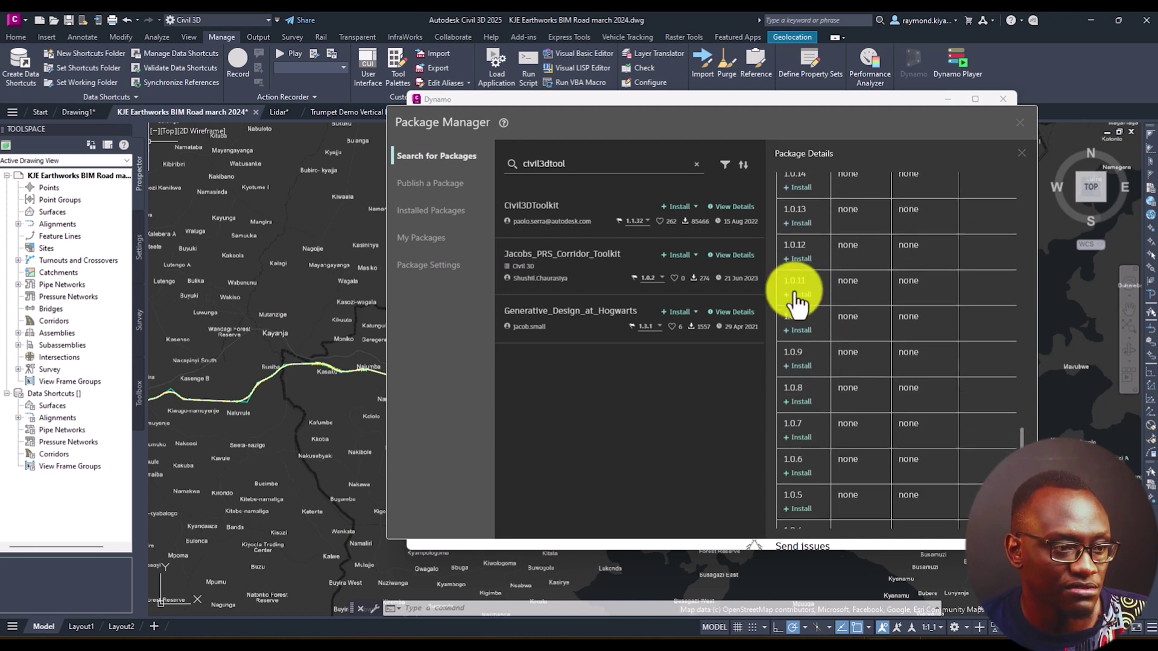
pyautogui.scroll(3, 794, 291)
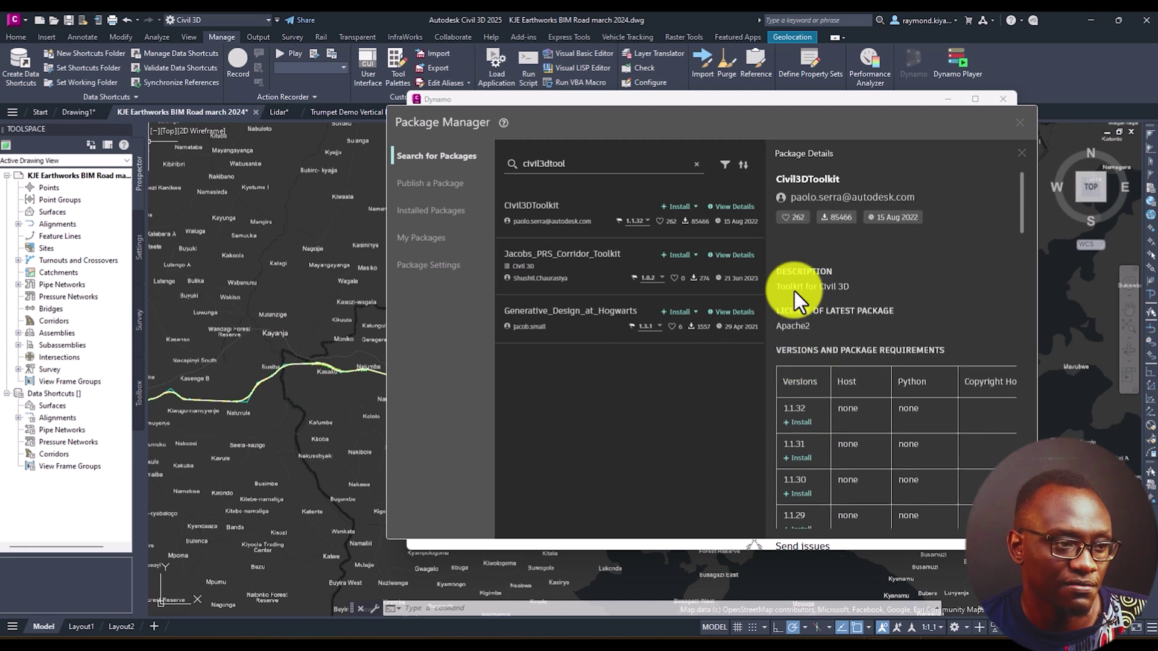
# - Close the Package Manager and start a new blank workspace in a maximised window
pyautogui.click(1020, 129)
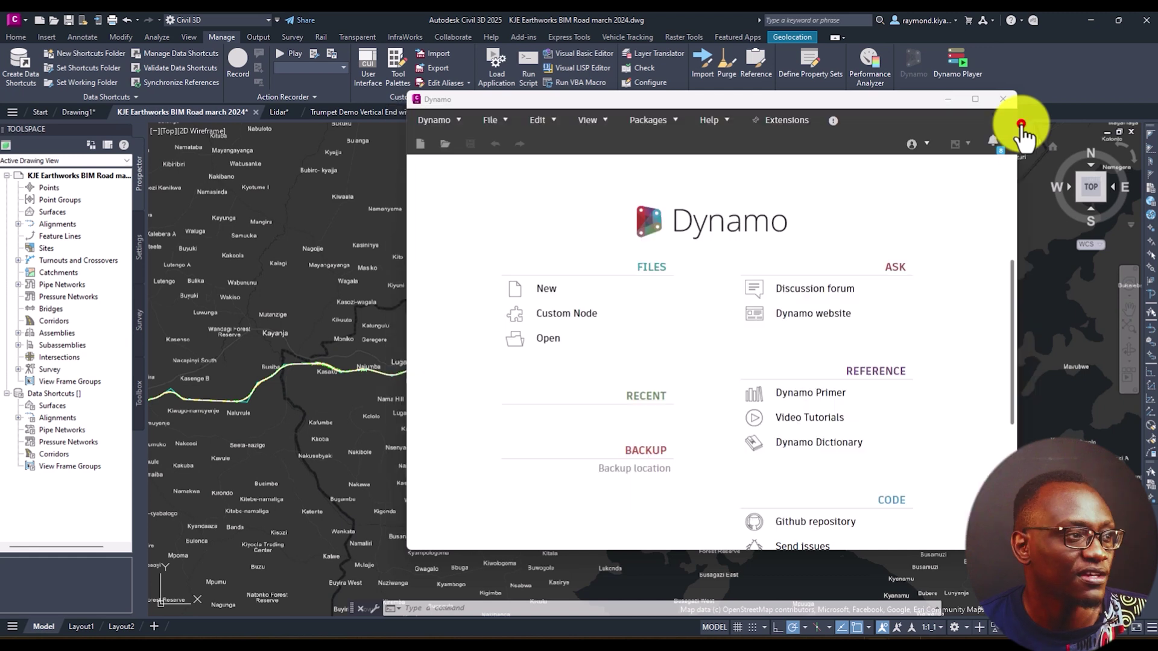
pyautogui.click(545, 282)
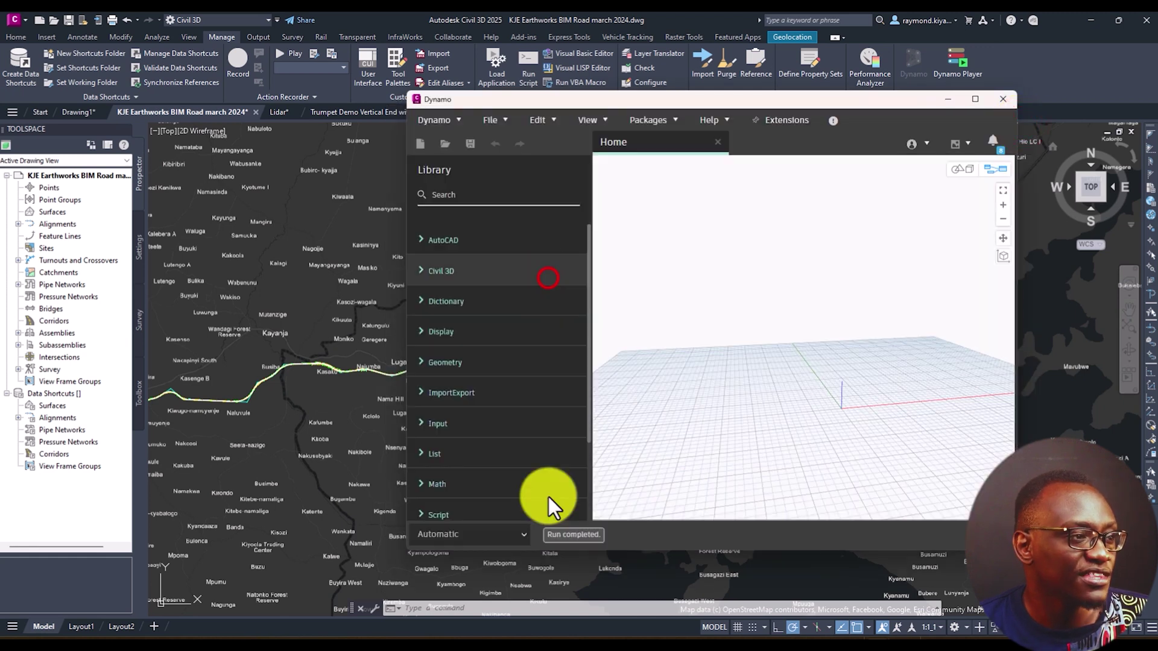
pyautogui.doubleClick(673, 102)
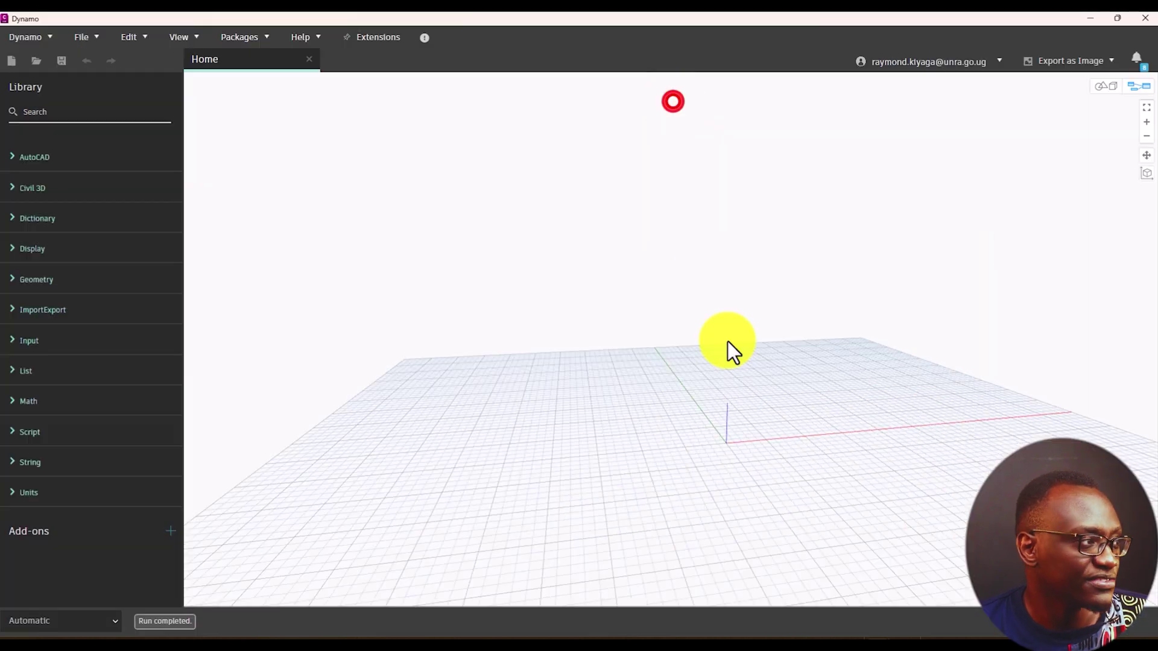
# - Filter the node Library with 'list.fi' to list nodes like Filter, FilterByBoolMask and FirstItem
pyautogui.click(61, 111)
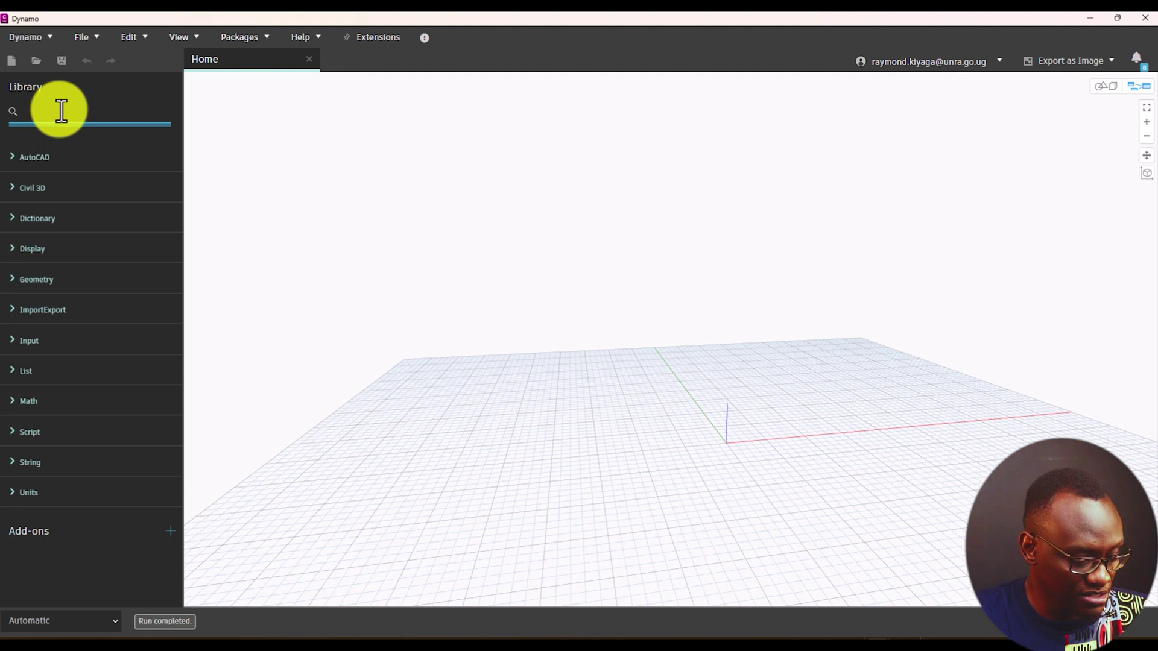
pyautogui.write('li')
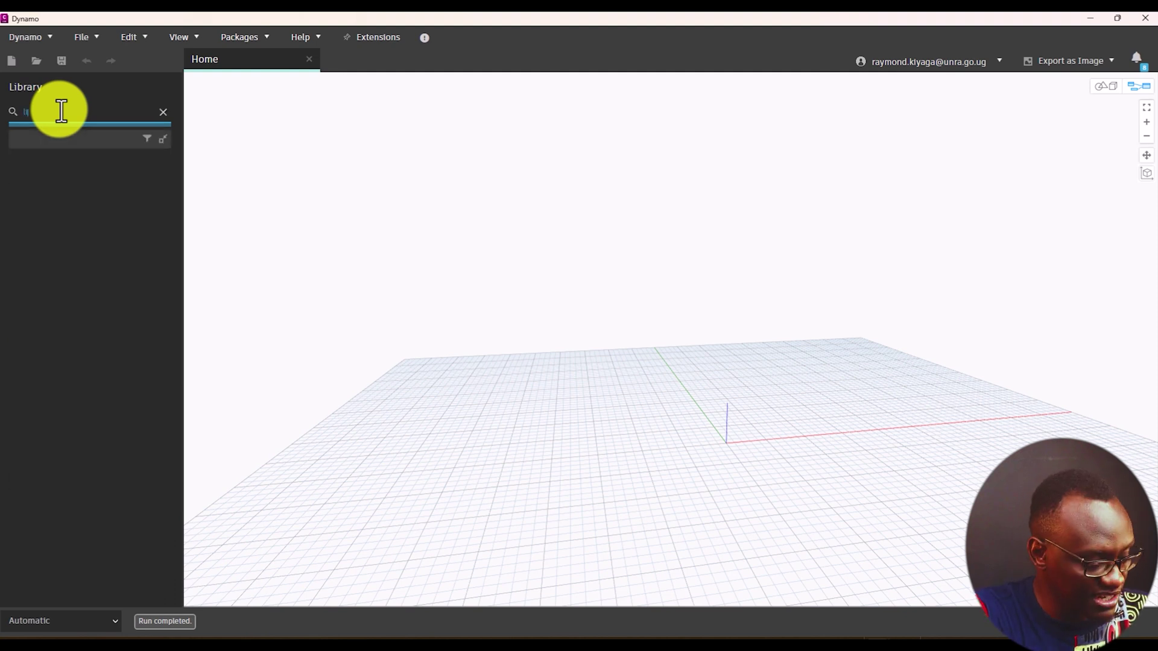
pyautogui.write('st')
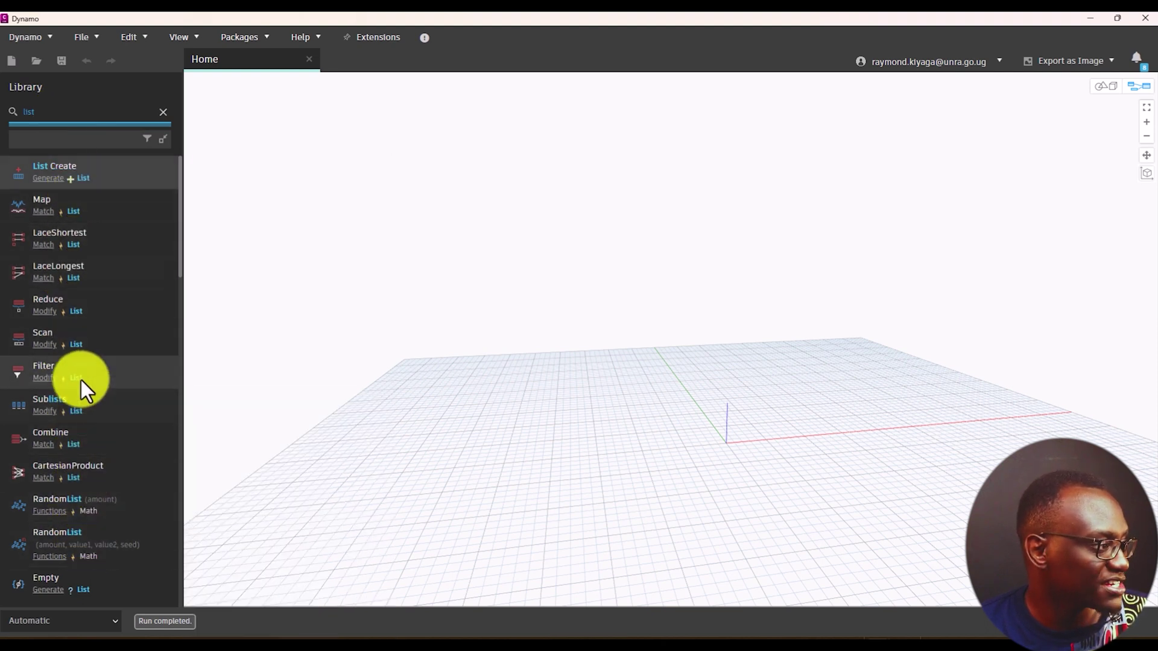
pyautogui.click(44, 115)
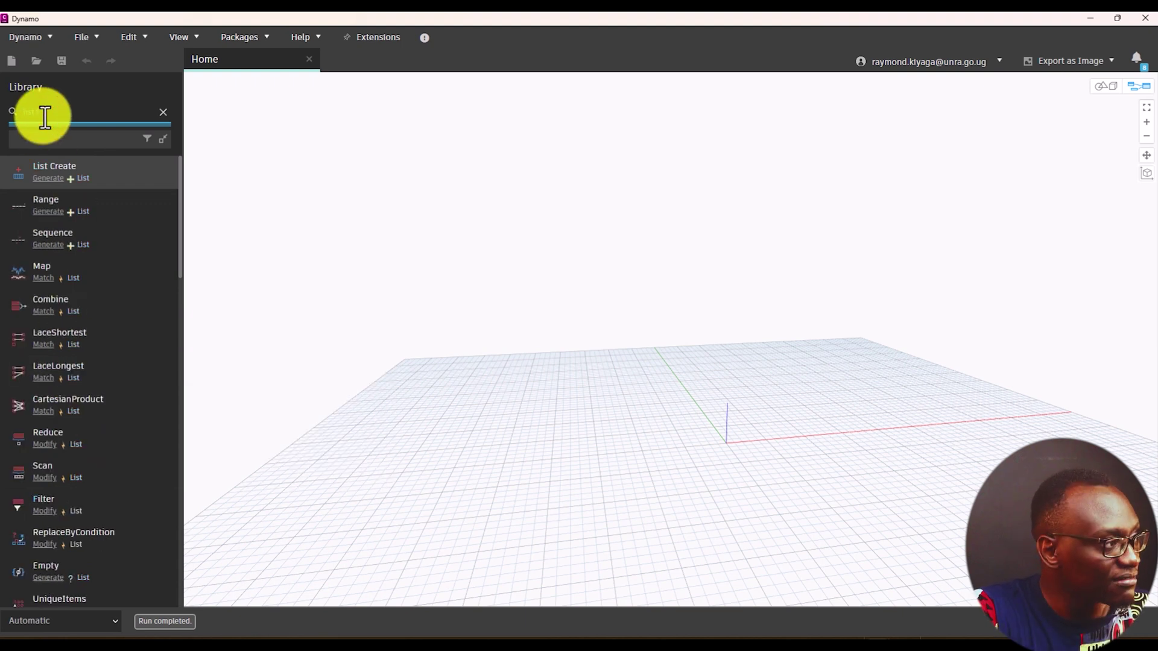
pyautogui.write('i')
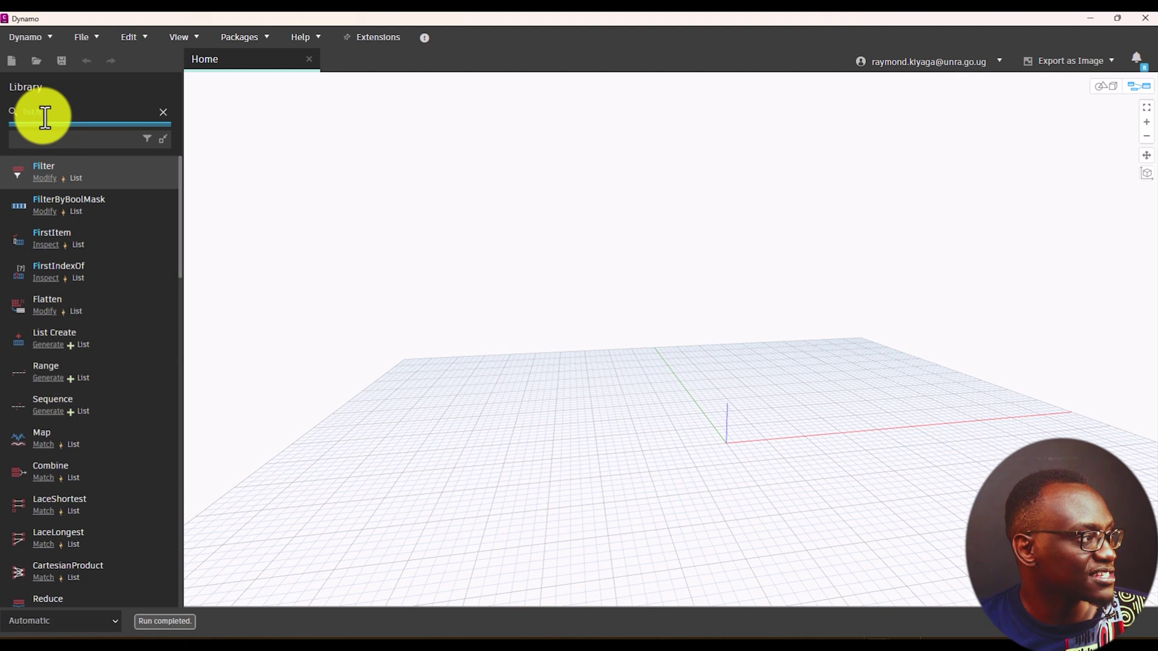
pyautogui.moveTo(94, 179)
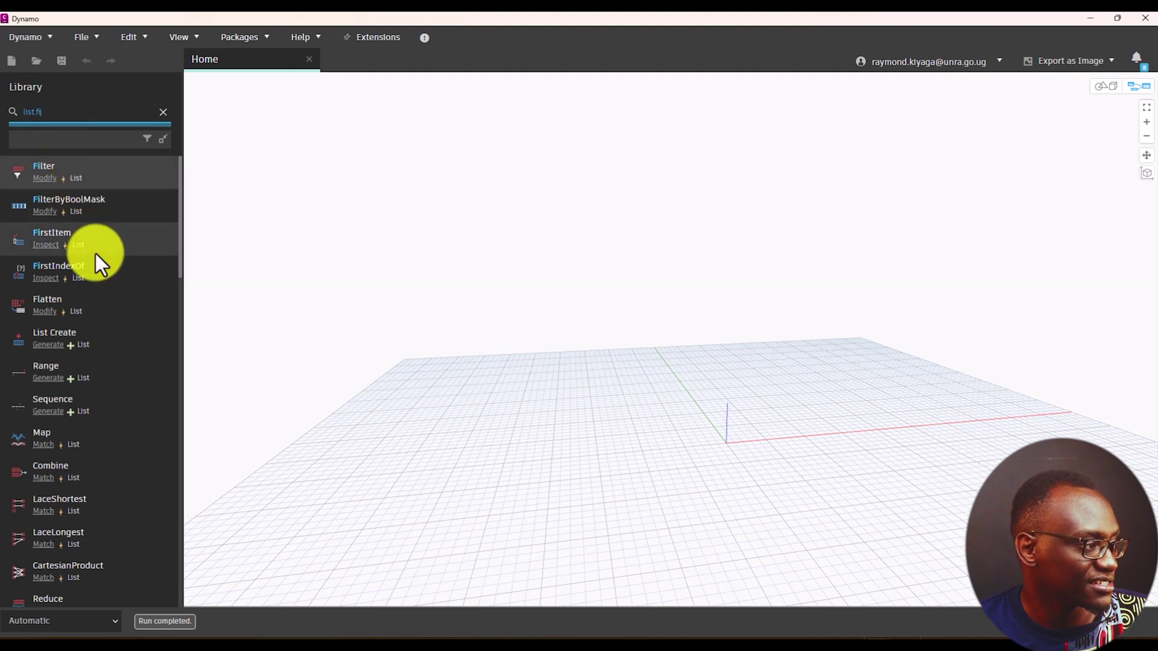
pyautogui.moveTo(111, 303)
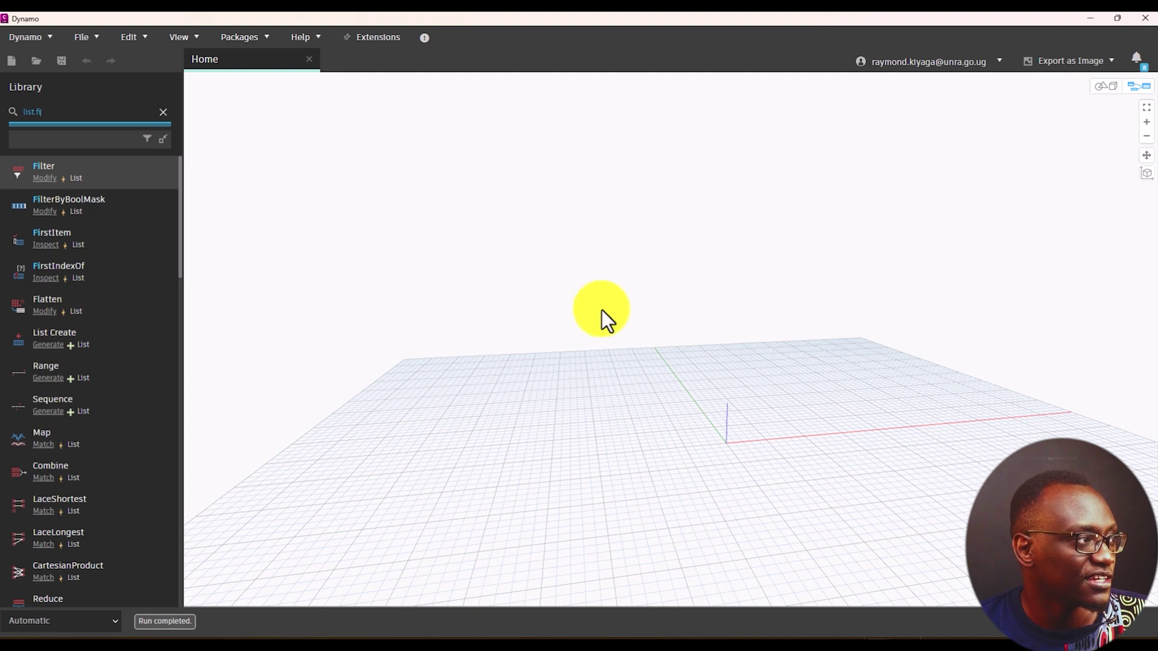
pyautogui.click(70, 40)
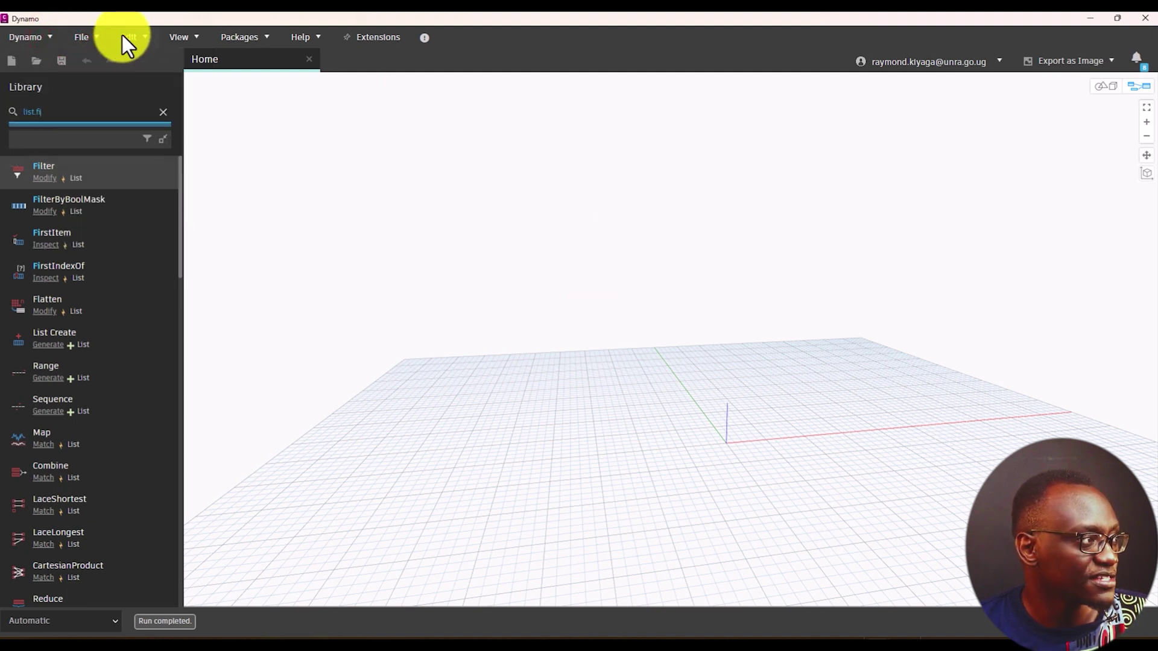
pyautogui.click(93, 36)
pyautogui.moveTo(71, 139)
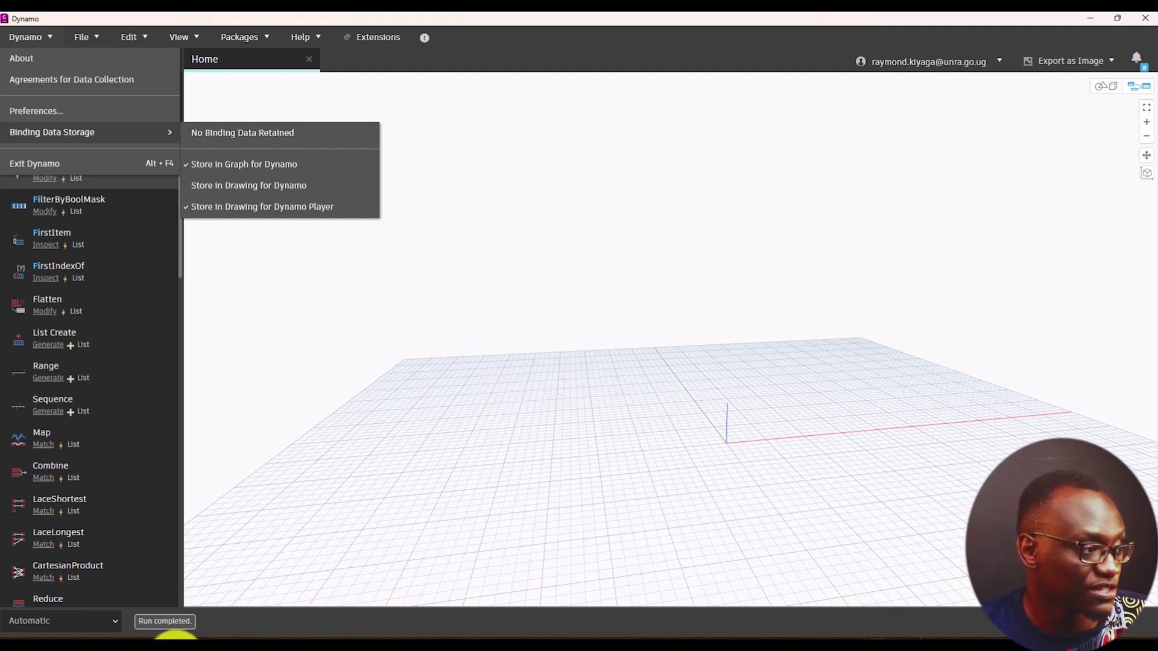
pyautogui.click(175, 640)
pyautogui.click(160, 617)
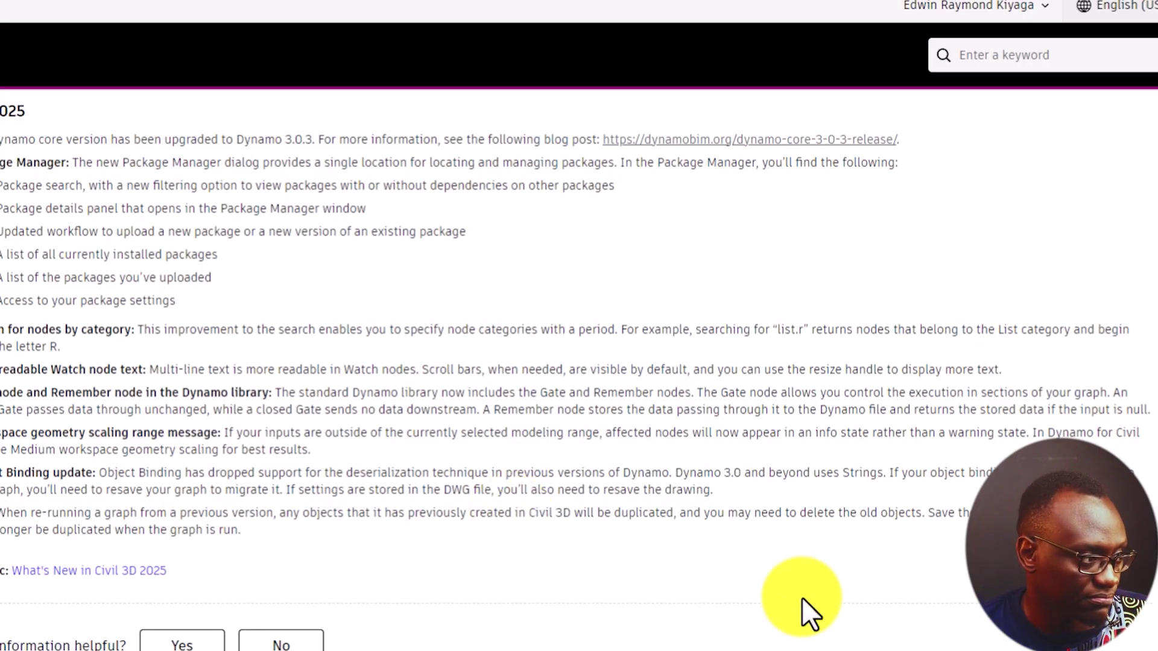
# - Enlarge the Civil 3D 2025 Dynamo help page two zoom levels and scroll to Object Binding
pyautogui.hotkey('ctrl', '+')
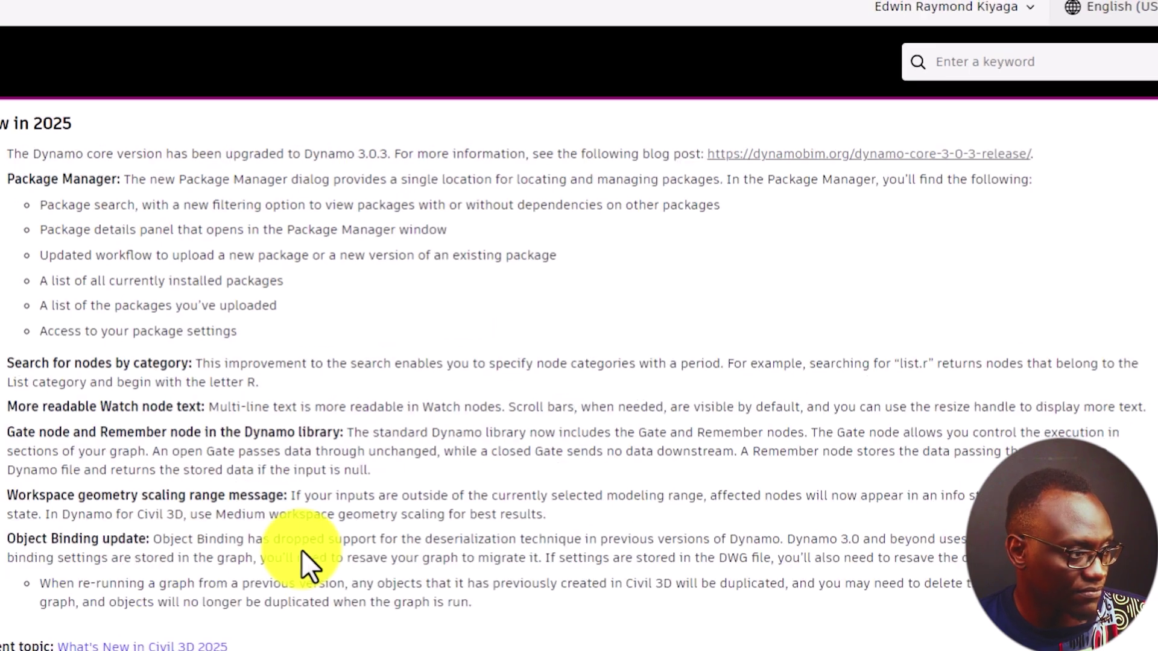
pyautogui.hotkey('ctrl', '+')
pyautogui.scroll(-5, 320, 553)
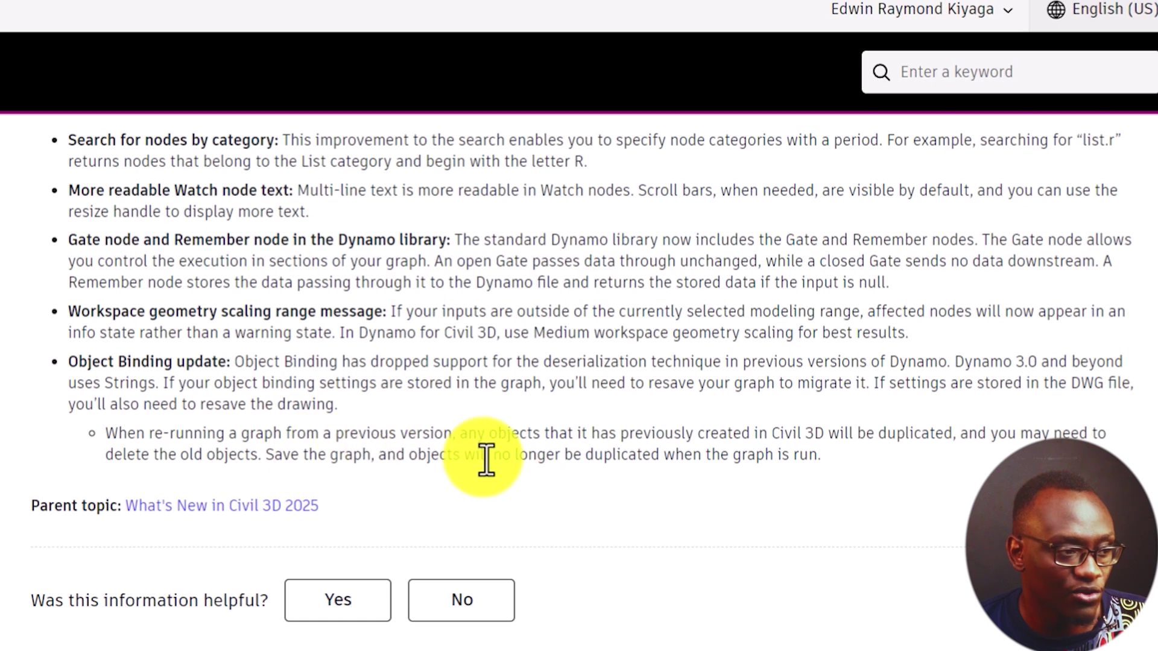
# - Highlight the Object Binding note that objects won't duplicate, then clear the highlight
pyautogui.moveTo(473, 458); pyautogui.dragTo(681, 447)
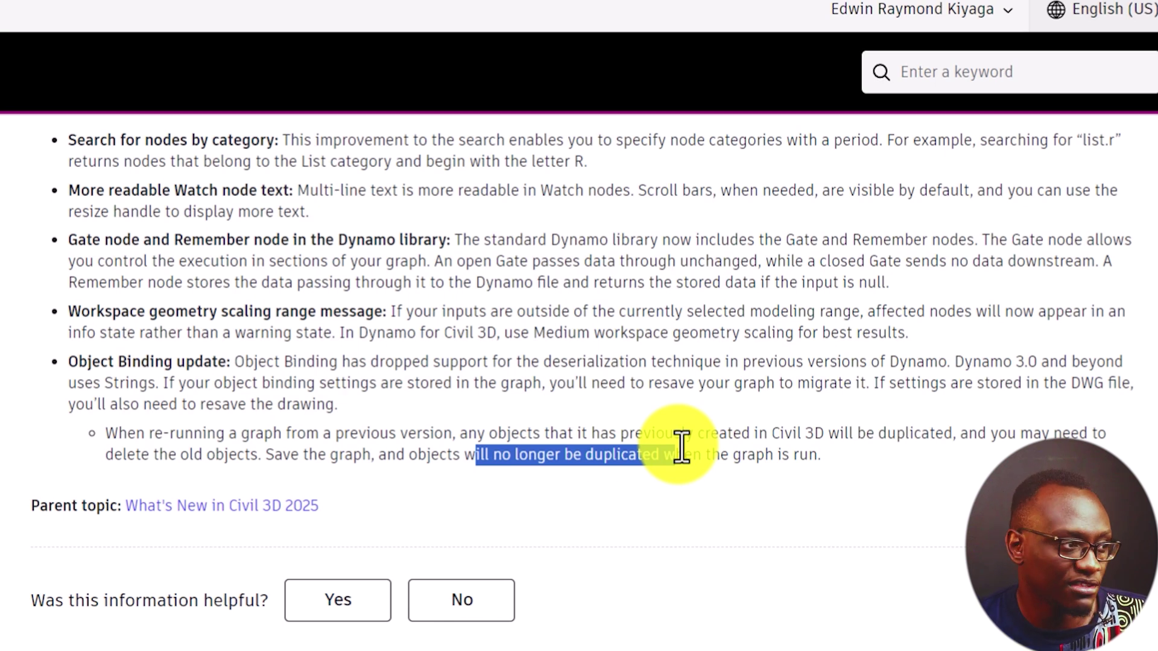
pyautogui.click(331, 306)
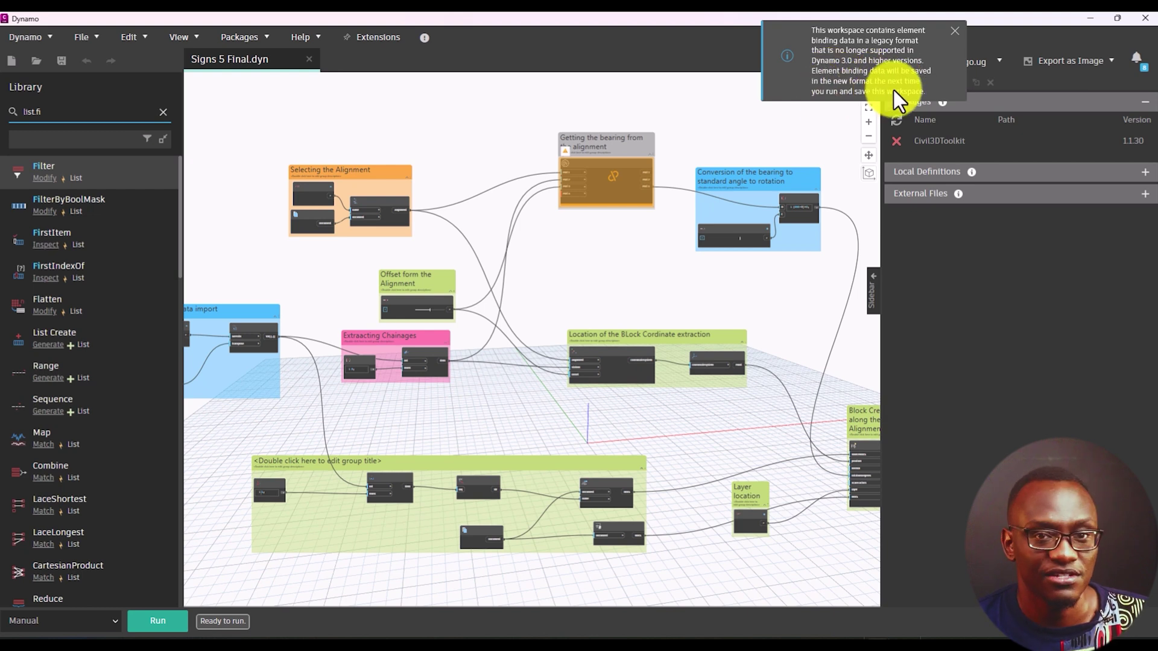
# - Dismiss the legacy element-binding notice on Signs 5 Final and zoom the graph in and back out
pyautogui.click(685, 233)
pyautogui.click(952, 45)
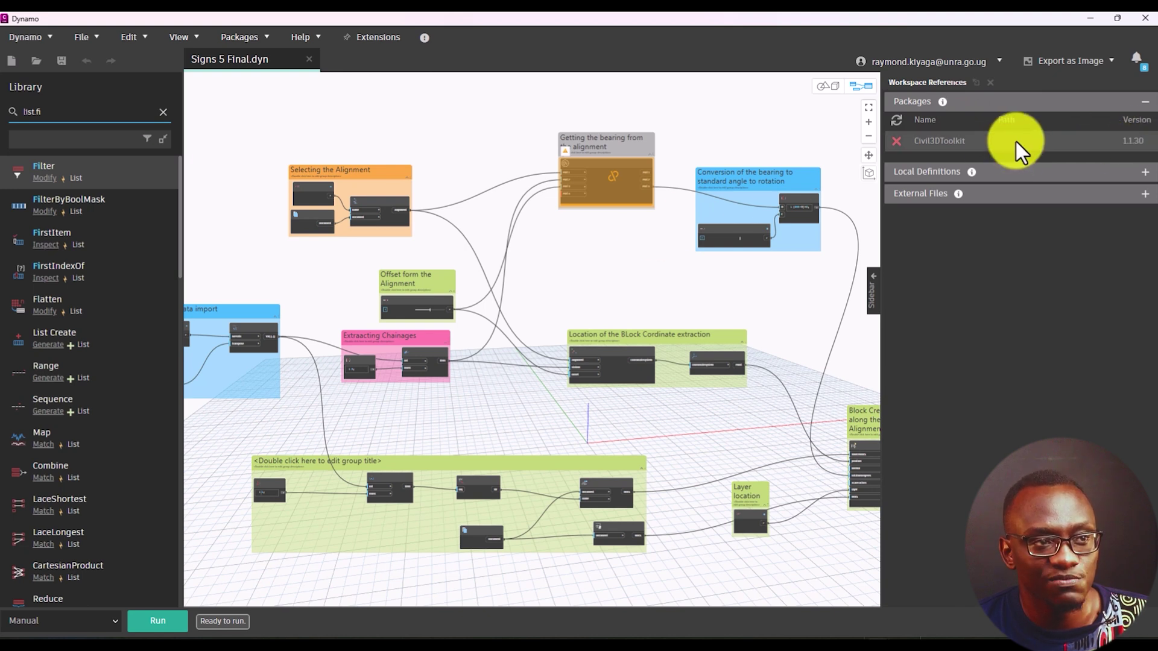
pyautogui.scroll(5, 586, 138)
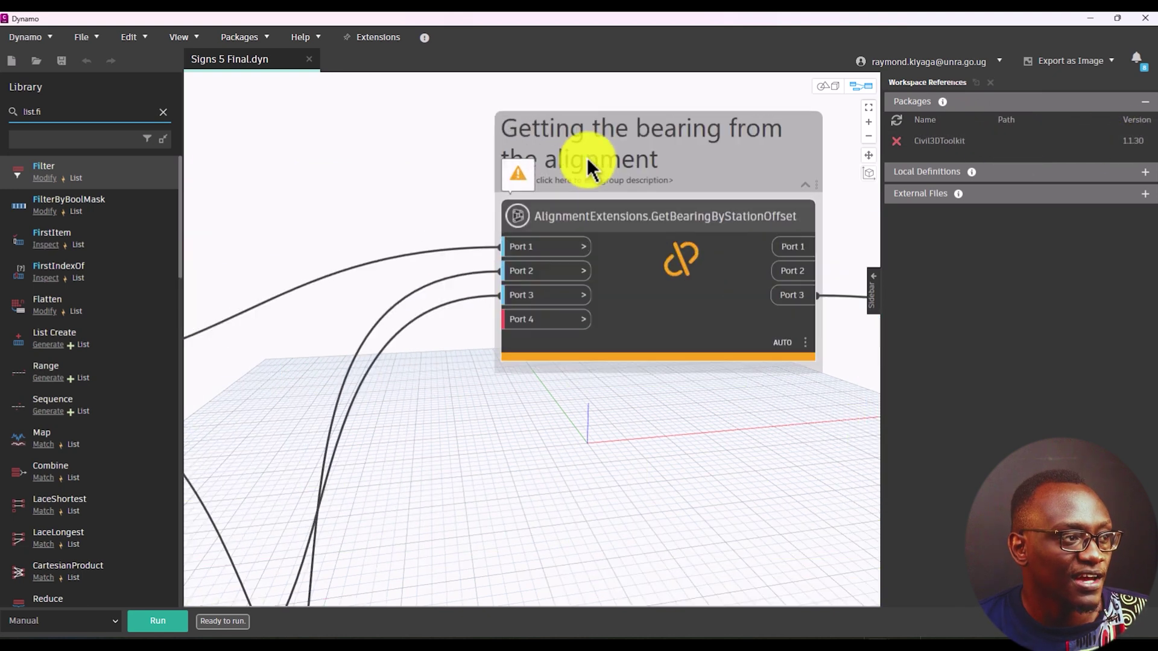
pyautogui.scroll(-8, 587, 161)
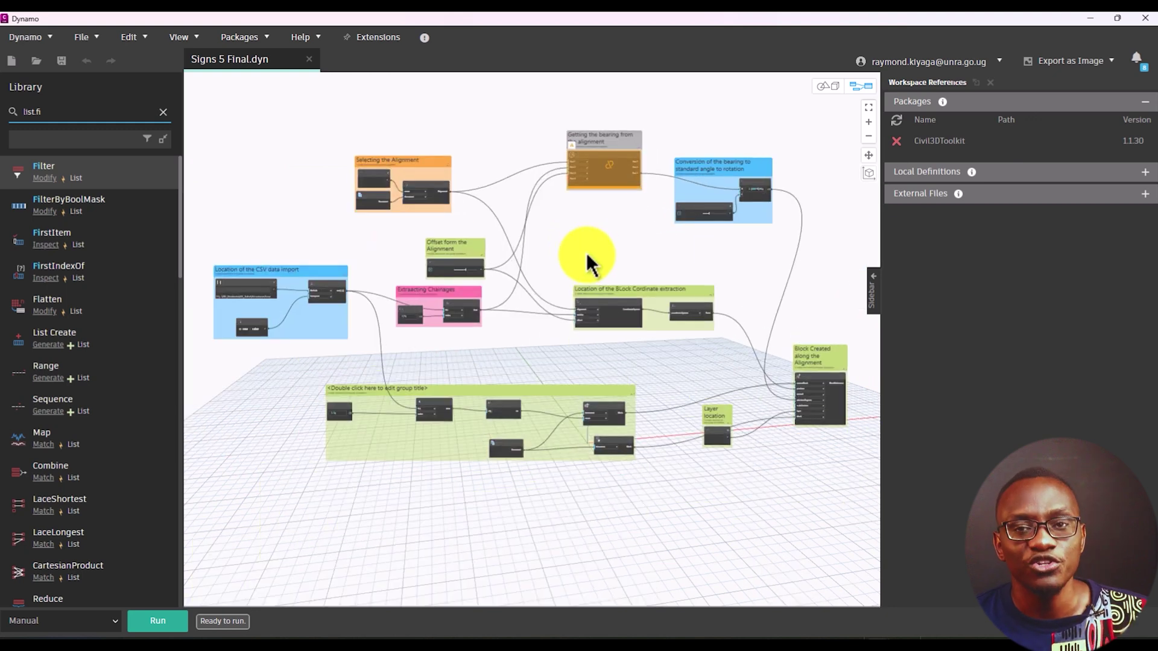